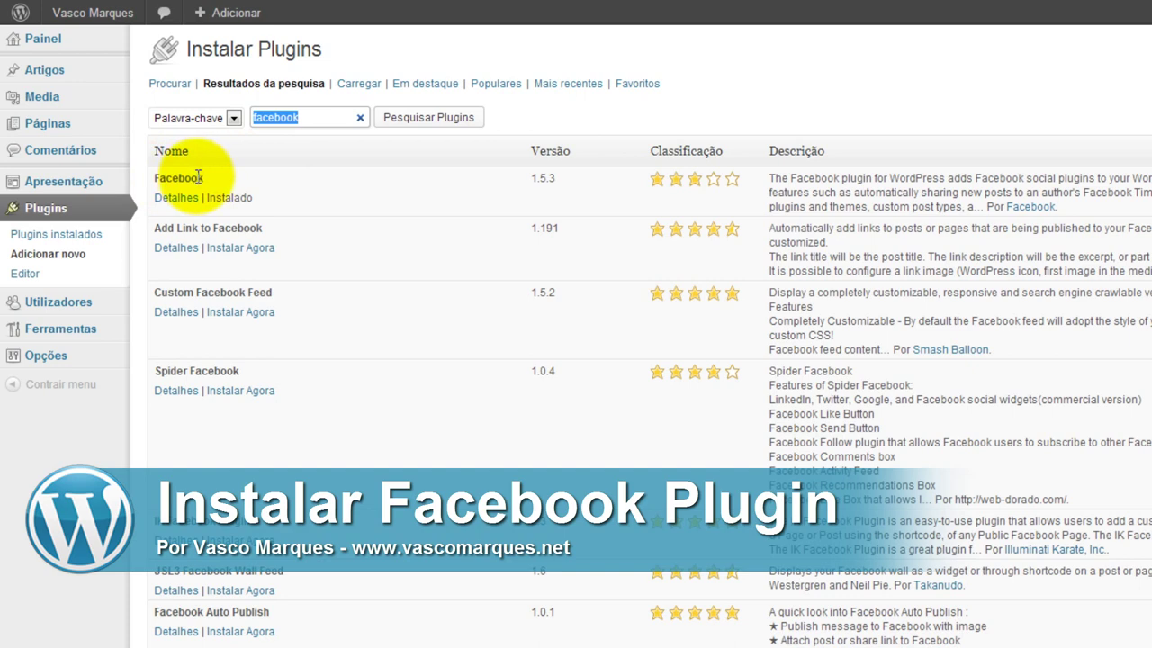
Step: Check the details of the Facebook plugin, activate it among the installed plugins and open its settings
{"action": "left_click", "coordinate": [185, 199]}
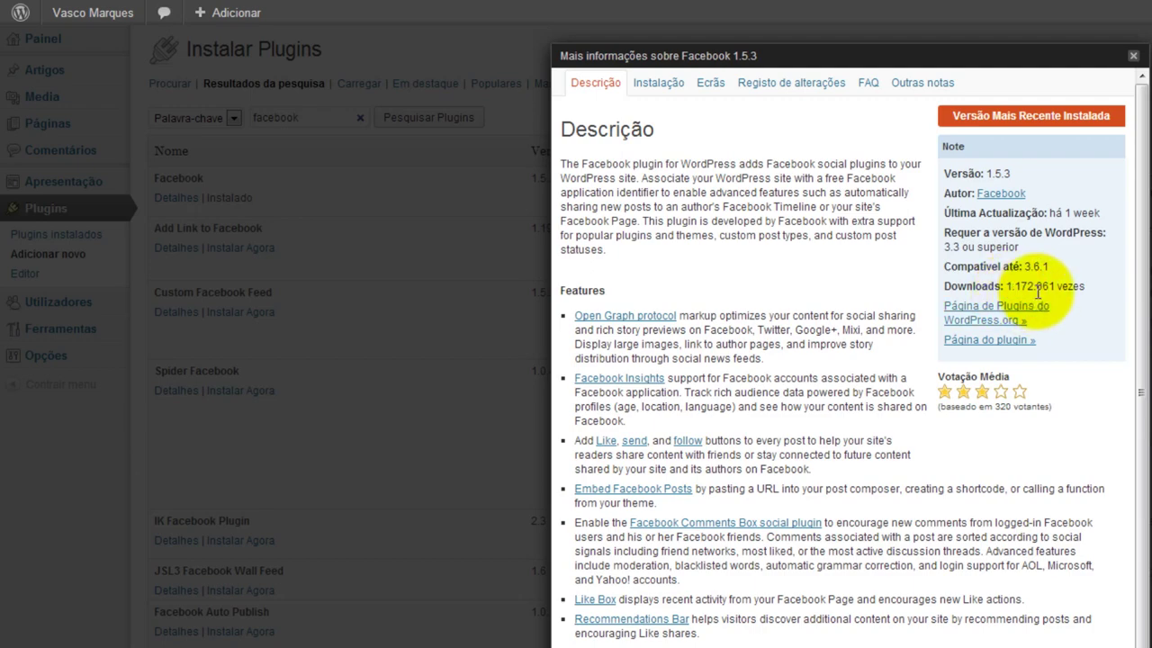
{"action": "left_click", "coordinate": [1133, 56]}
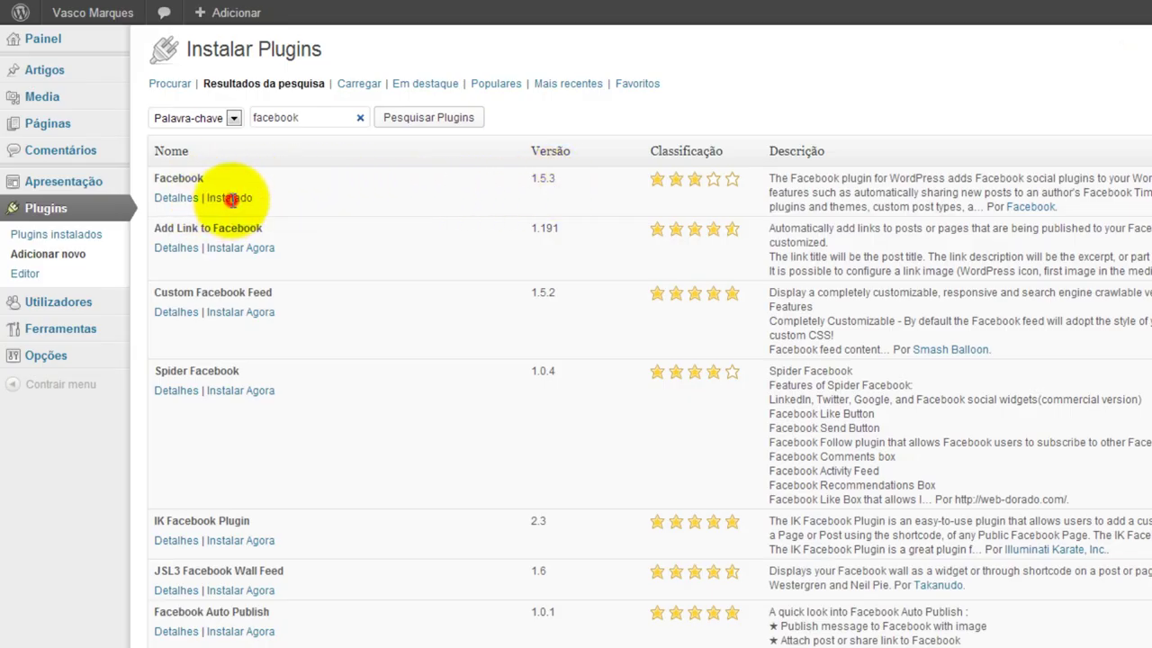
{"action": "left_click", "coordinate": [93, 244]}
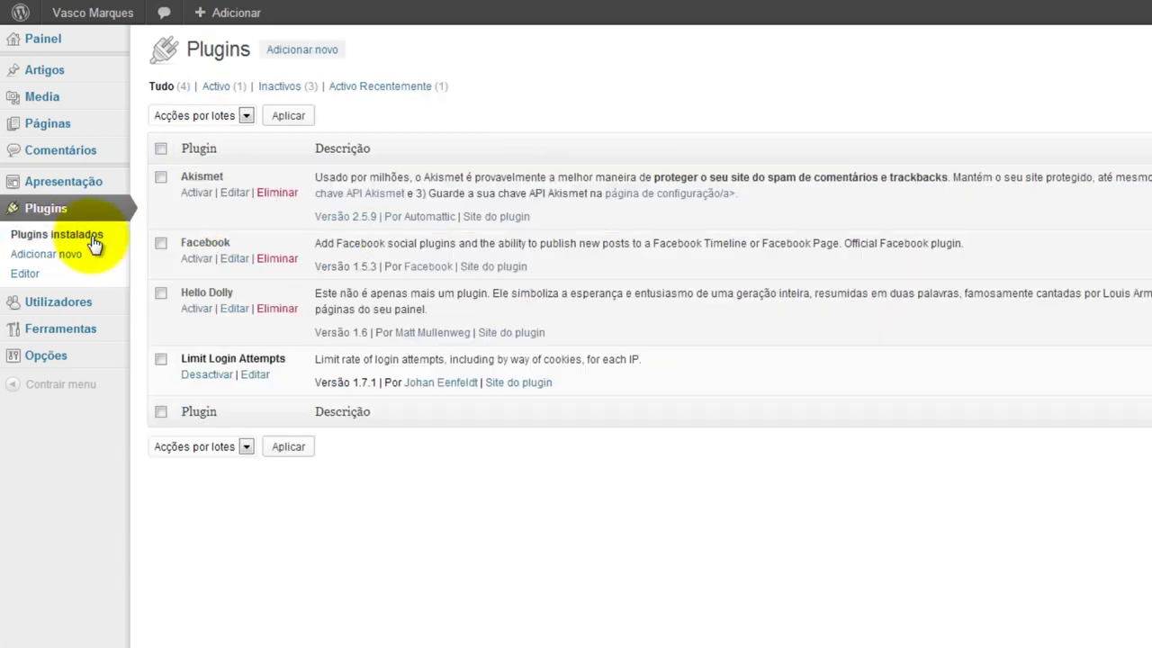
{"action": "left_click", "coordinate": [197, 262]}
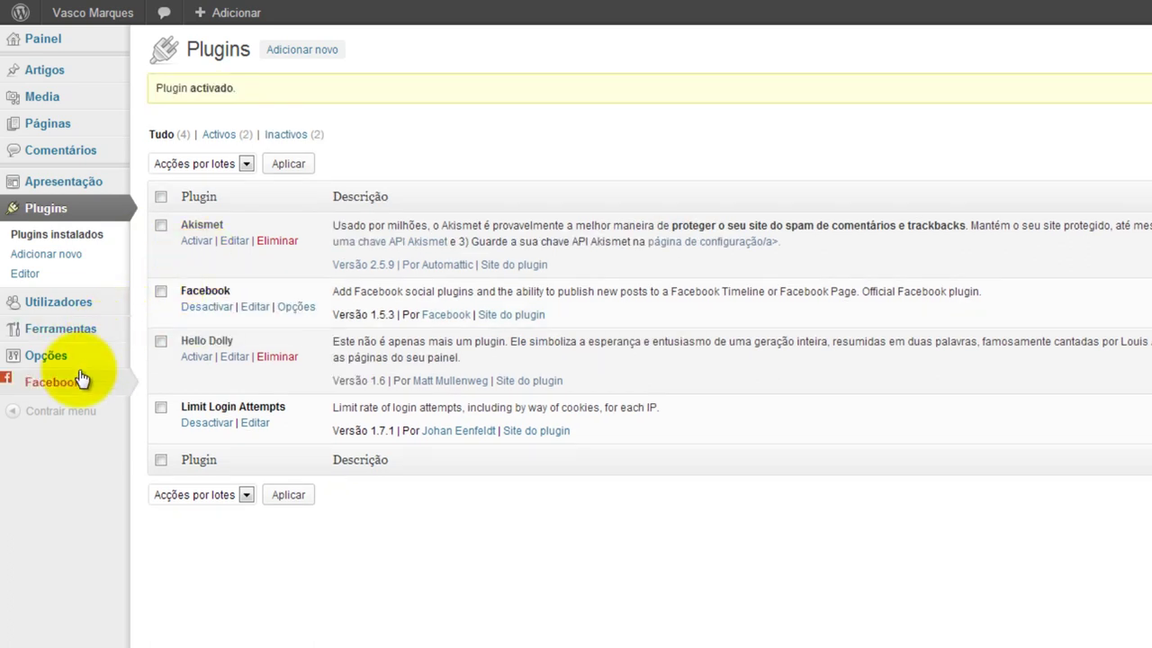
{"action": "left_click", "coordinate": [79, 382]}
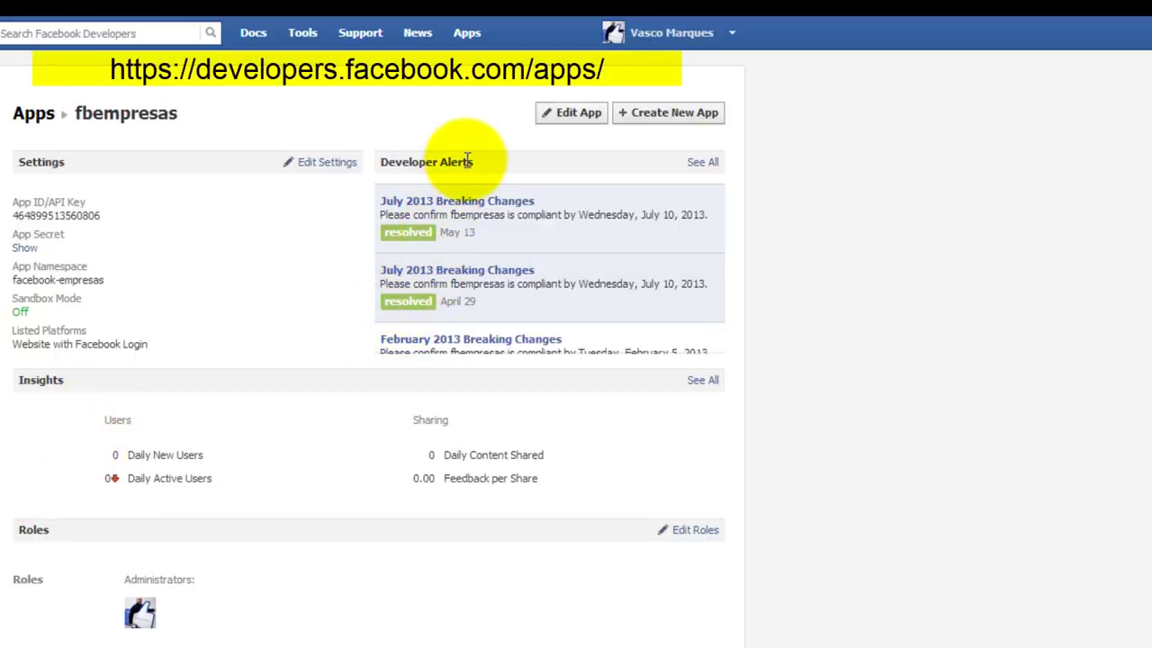
Step: Create a new Facebook app named after the website, with the category Business, and continue to the security check
{"action": "left_click", "coordinate": [635, 124]}
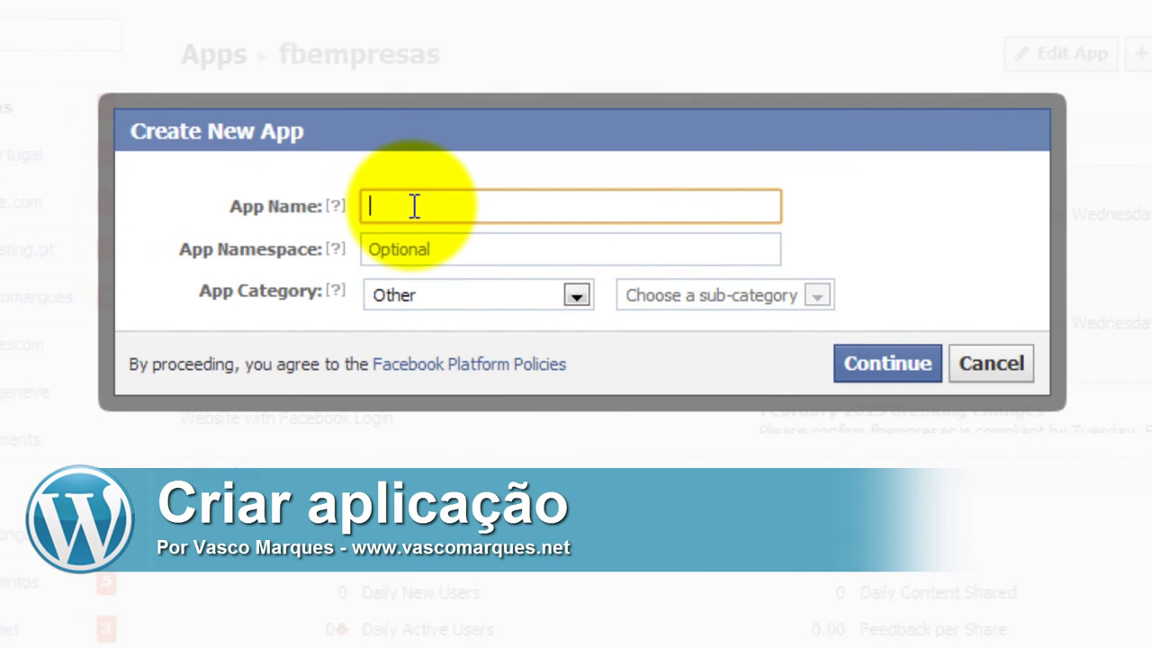
{"action": "type", "text": "Vascom"}
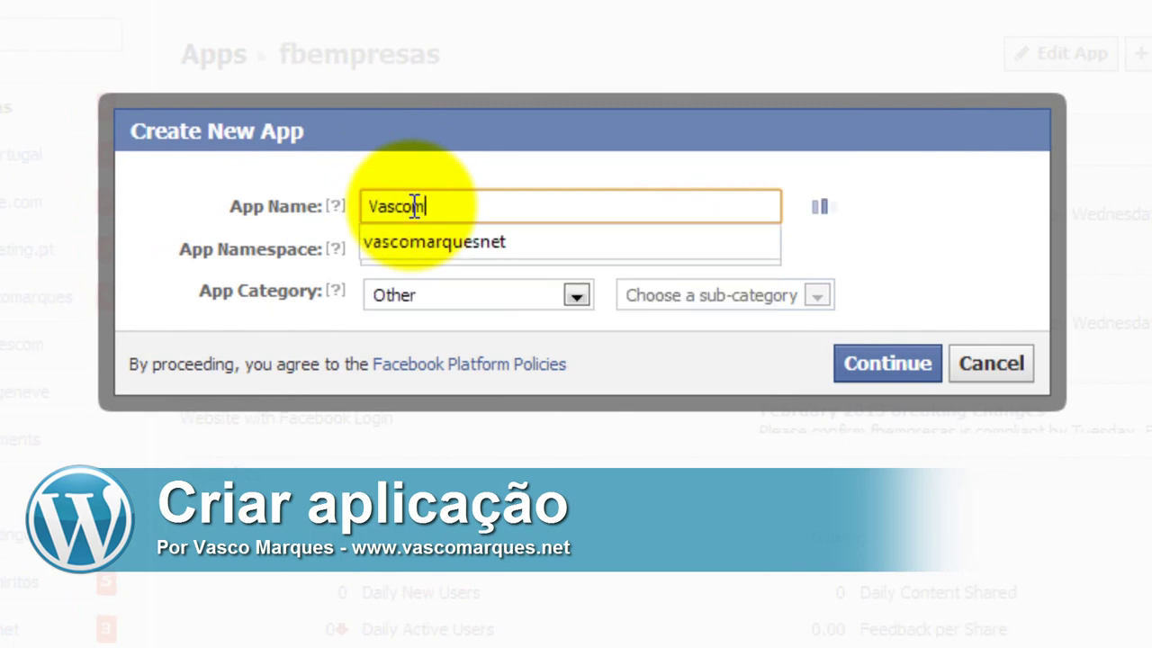
{"action": "type", "text": "arquespt"}
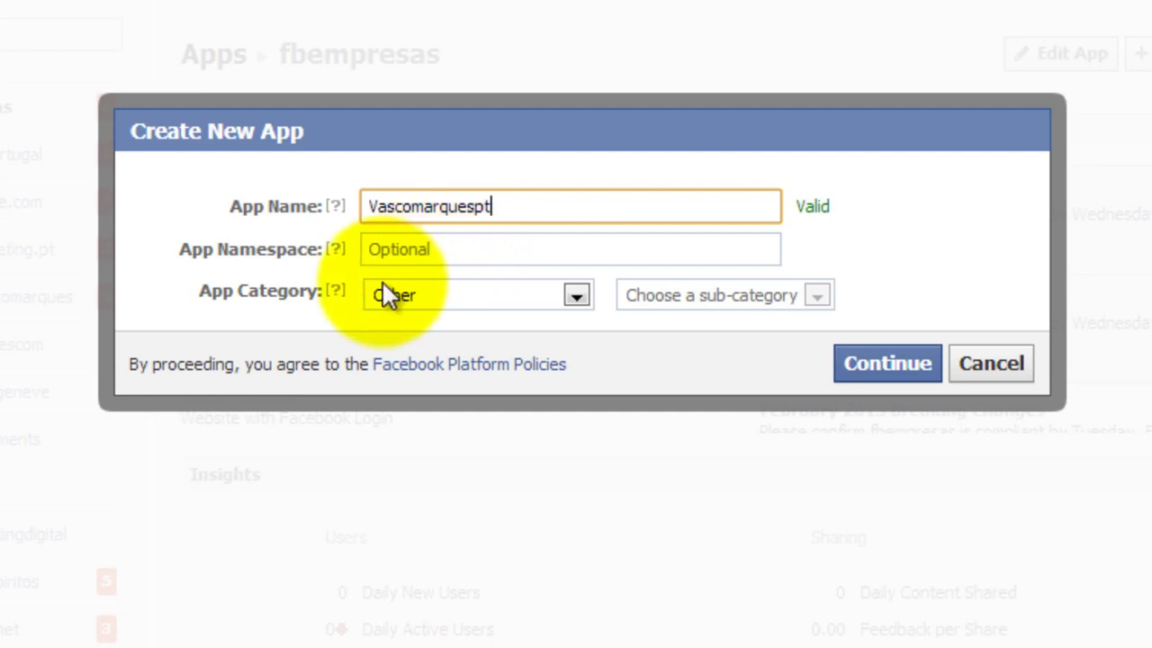
{"action": "left_click", "coordinate": [402, 297]}
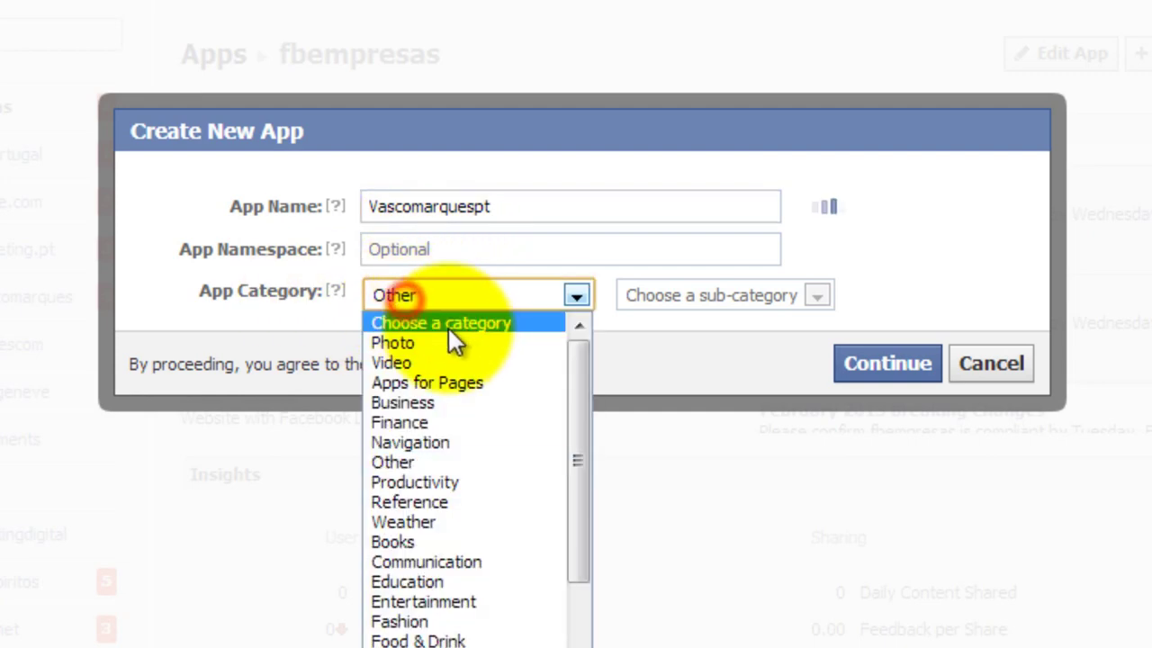
{"action": "left_click", "coordinate": [471, 399]}
{"action": "left_click", "coordinate": [663, 298]}
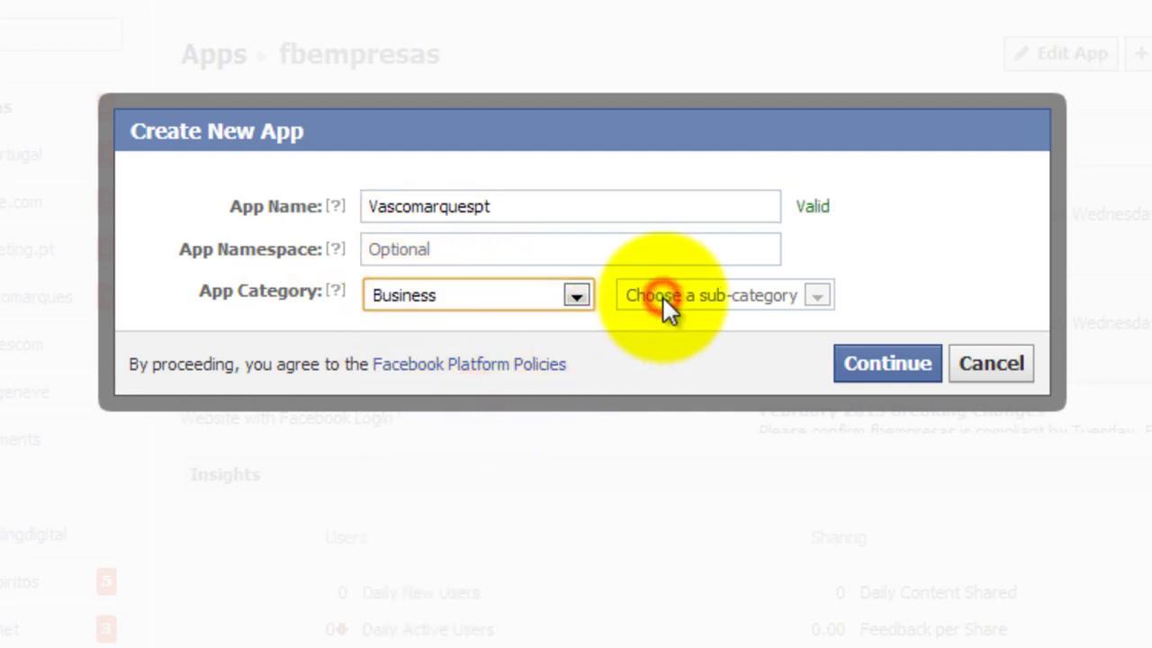
{"action": "left_click", "coordinate": [892, 365]}
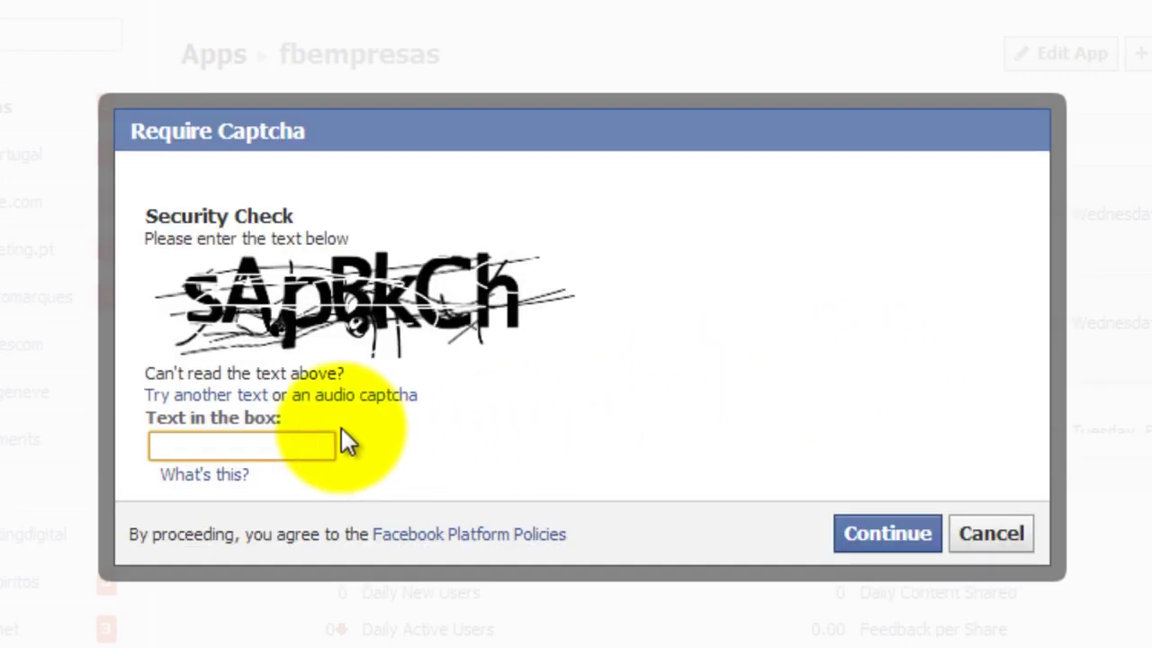
Step: Complete the security check with the captcha text and save the new app's basic settings
{"action": "type", "text": "sApBkCh"}
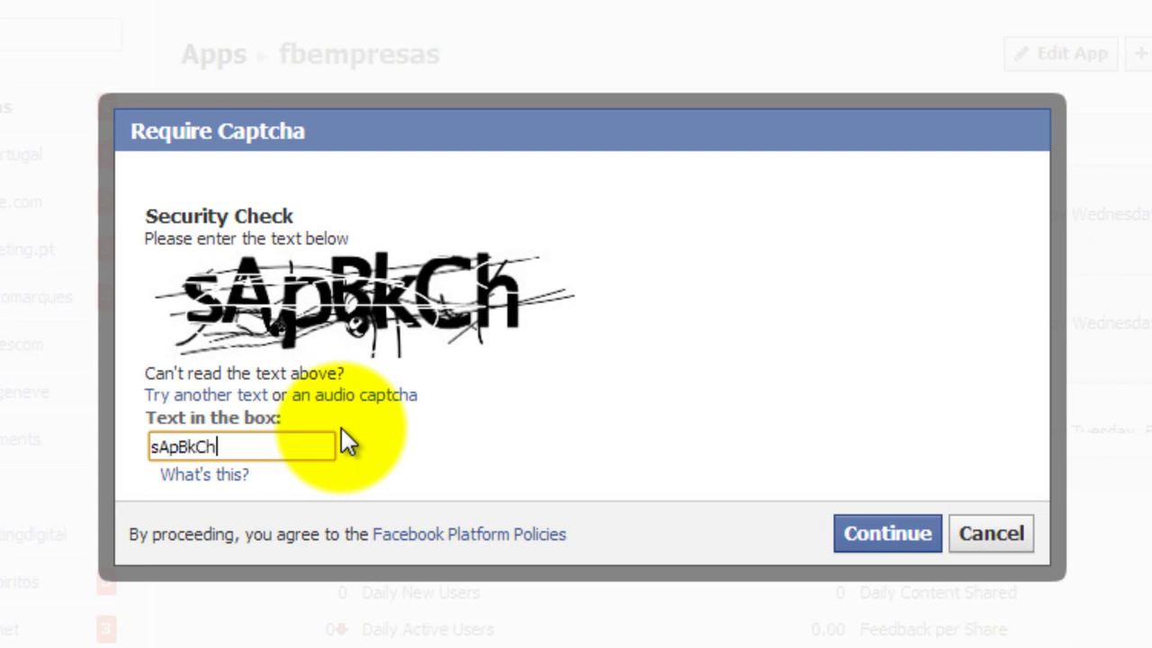
{"action": "left_click", "coordinate": [881, 534]}
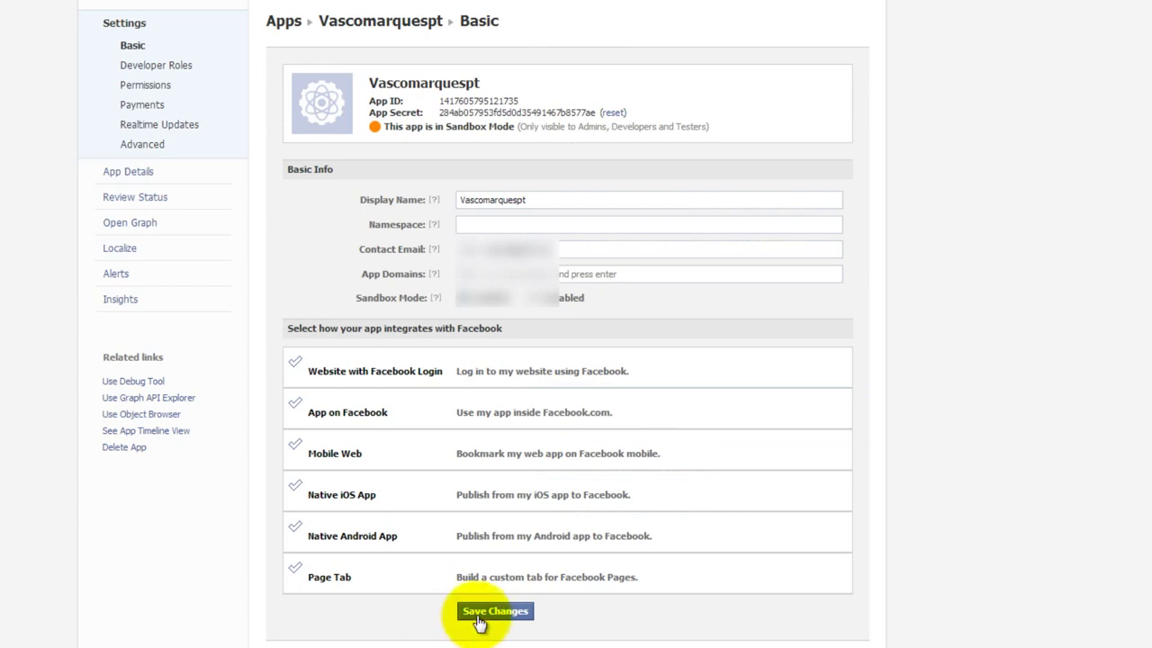
{"action": "left_click", "coordinate": [477, 612]}
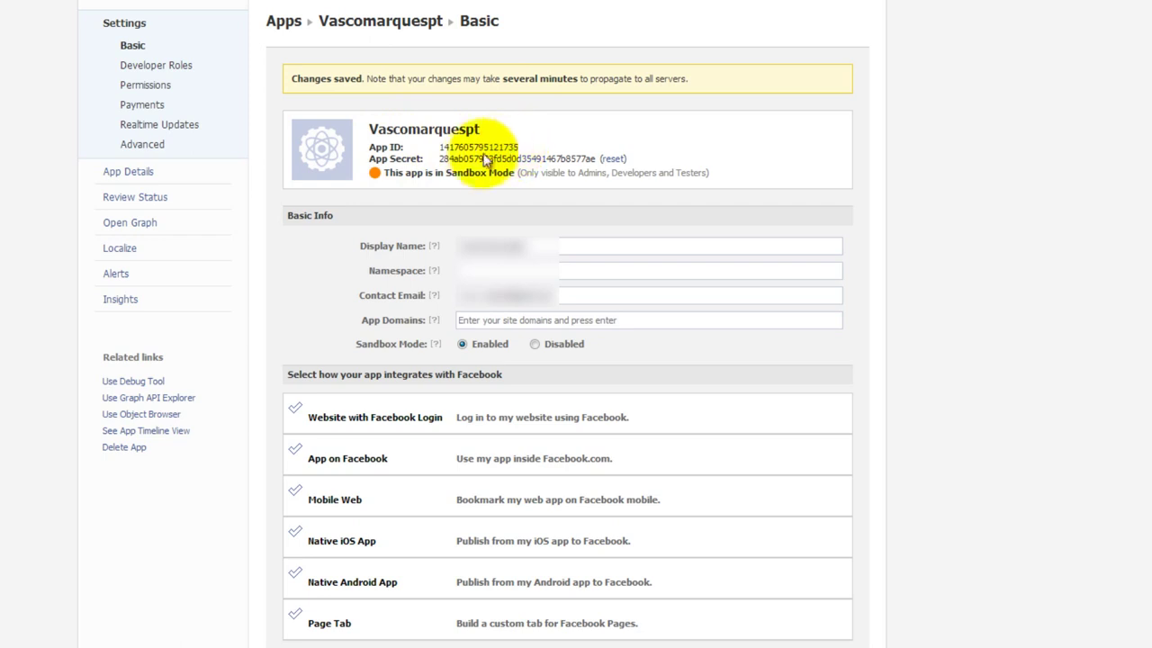
Step: Copy the new app's App ID and App Secret into the matching fields of the WordPress Facebook plugin and save the changes
{"action": "left_click_drag", "start_coordinate": [520, 147], "coordinate": [442, 147]}
{"action": "key", "text": "ctrl+c"}
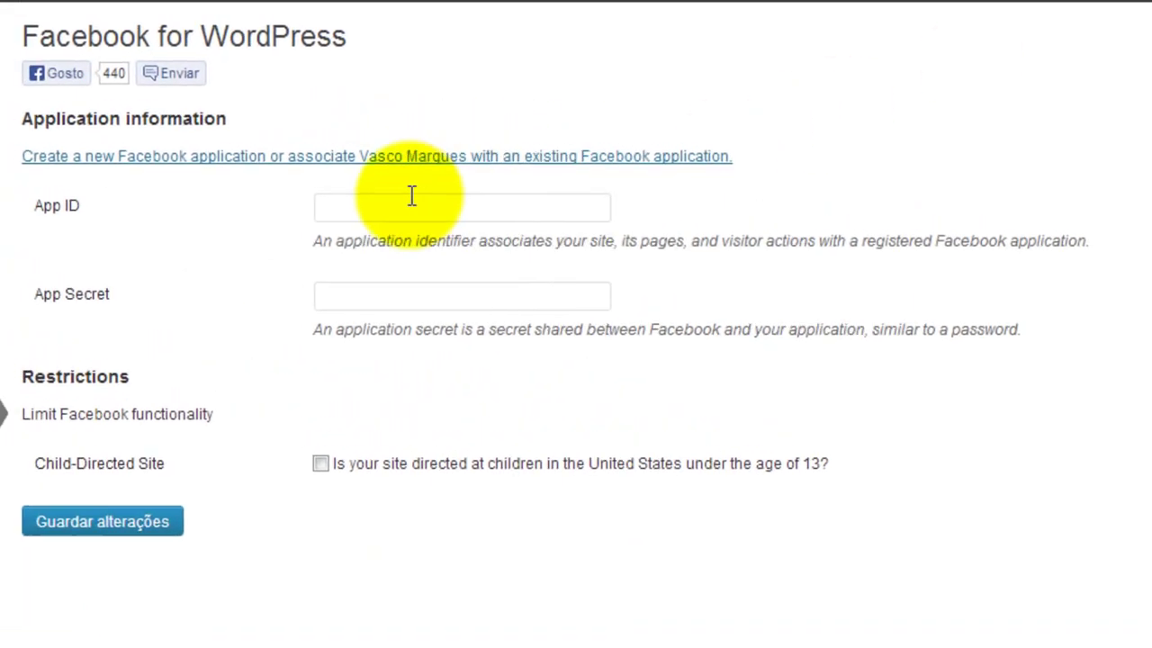
{"action": "left_click", "coordinate": [400, 206]}
{"action": "key", "text": "ctrl+v"}
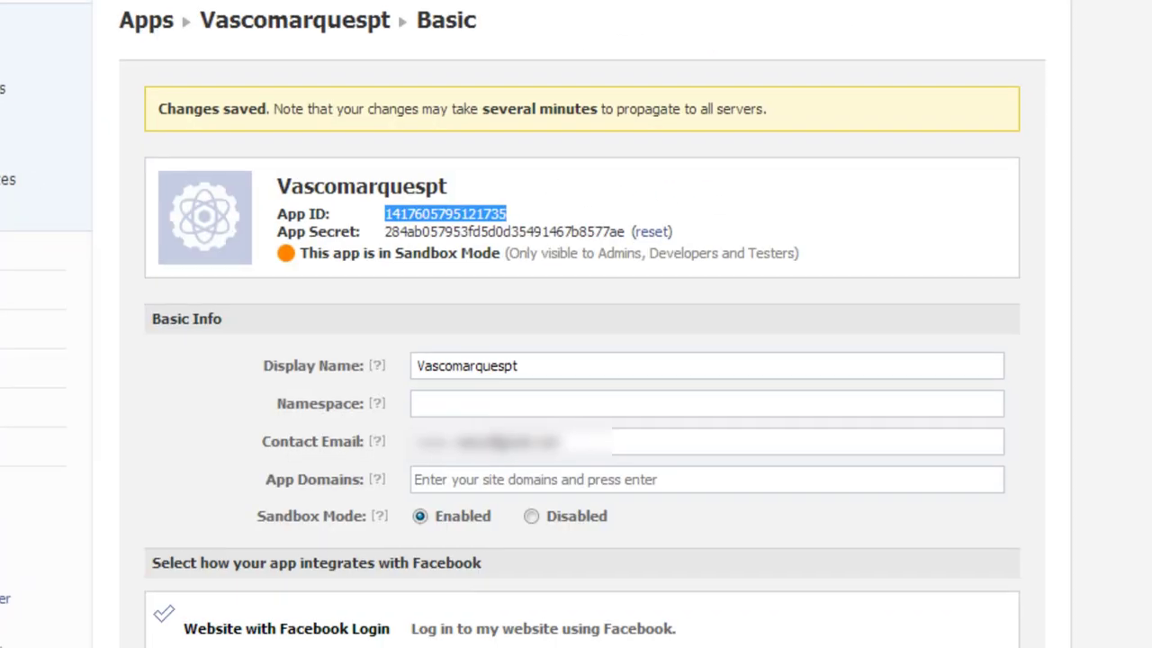
{"action": "left_click_drag", "start_coordinate": [627, 232], "coordinate": [383, 236]}
{"action": "key", "text": "ctrl+c"}
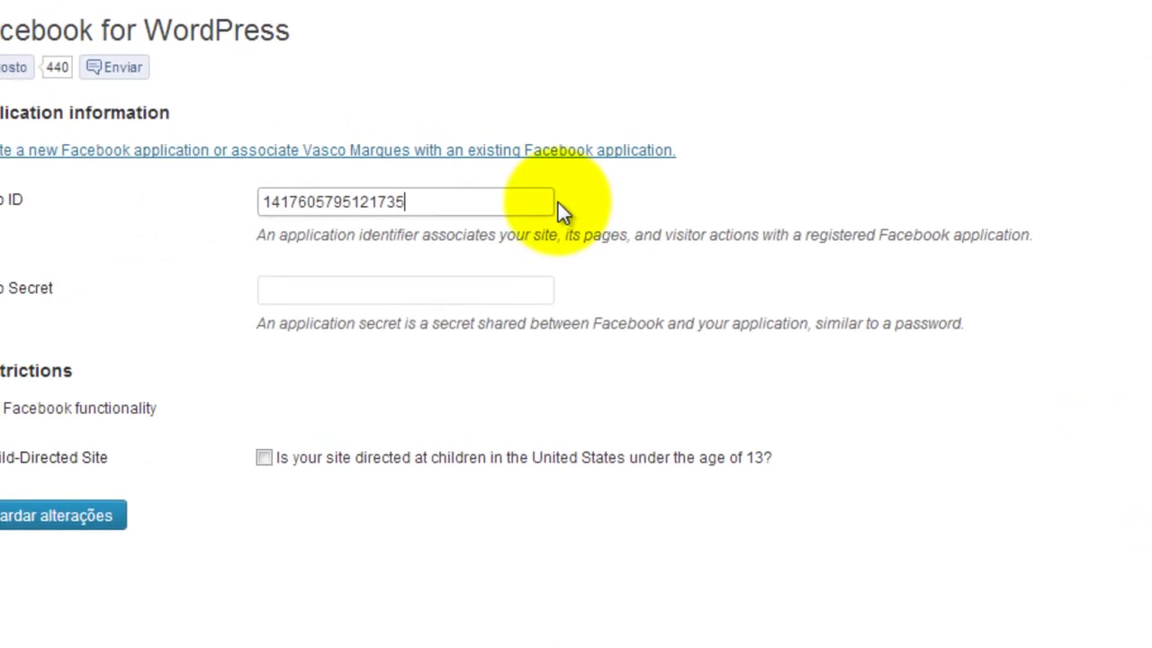
{"action": "left_click", "coordinate": [430, 289]}
{"action": "key", "text": "ctrl+v"}
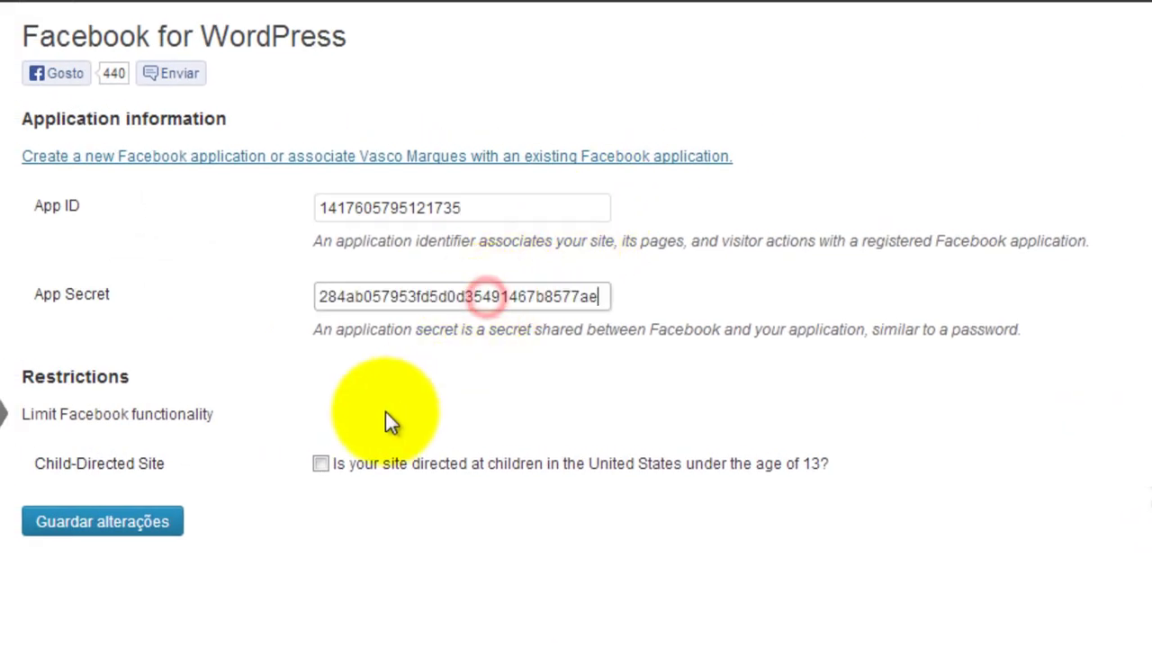
{"action": "left_click", "coordinate": [29, 515]}
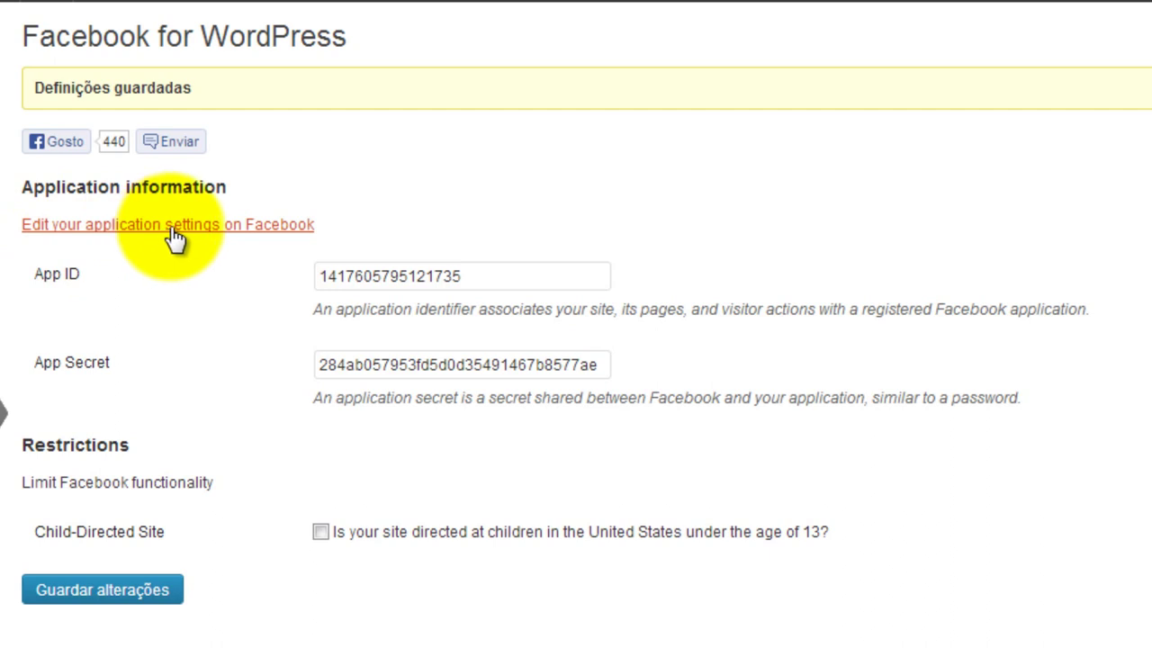
Step: View the embed code of the Facebook page's post about the YouTube audio library and close it
{"action": "left_click", "coordinate": [238, 227]}
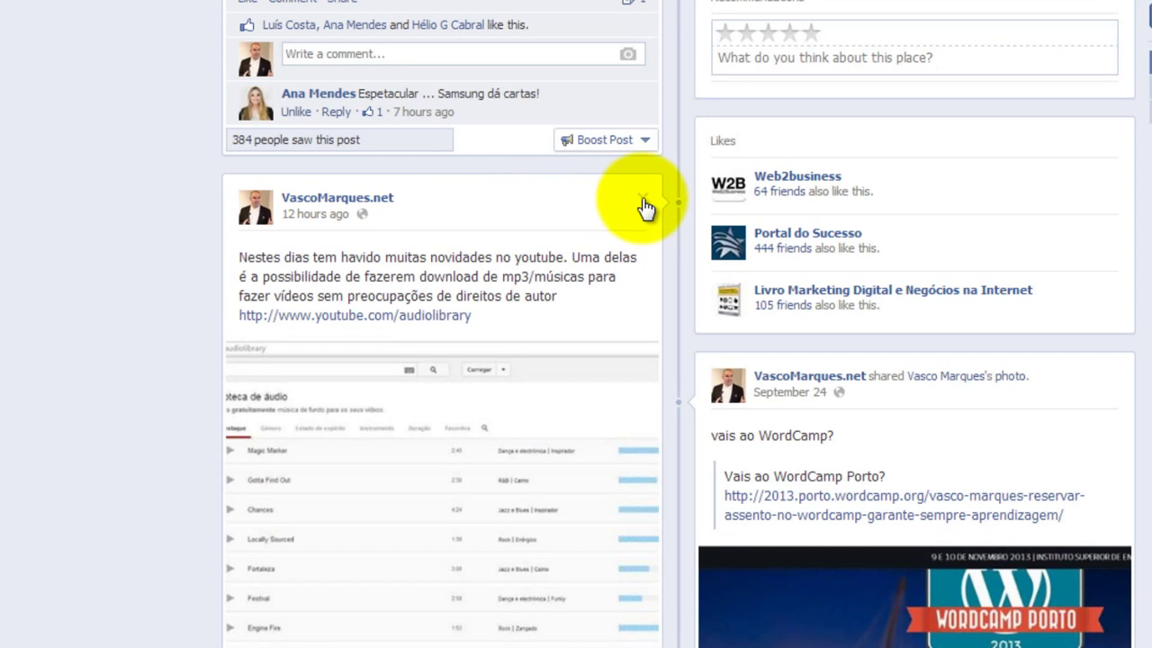
{"action": "left_click", "coordinate": [645, 200]}
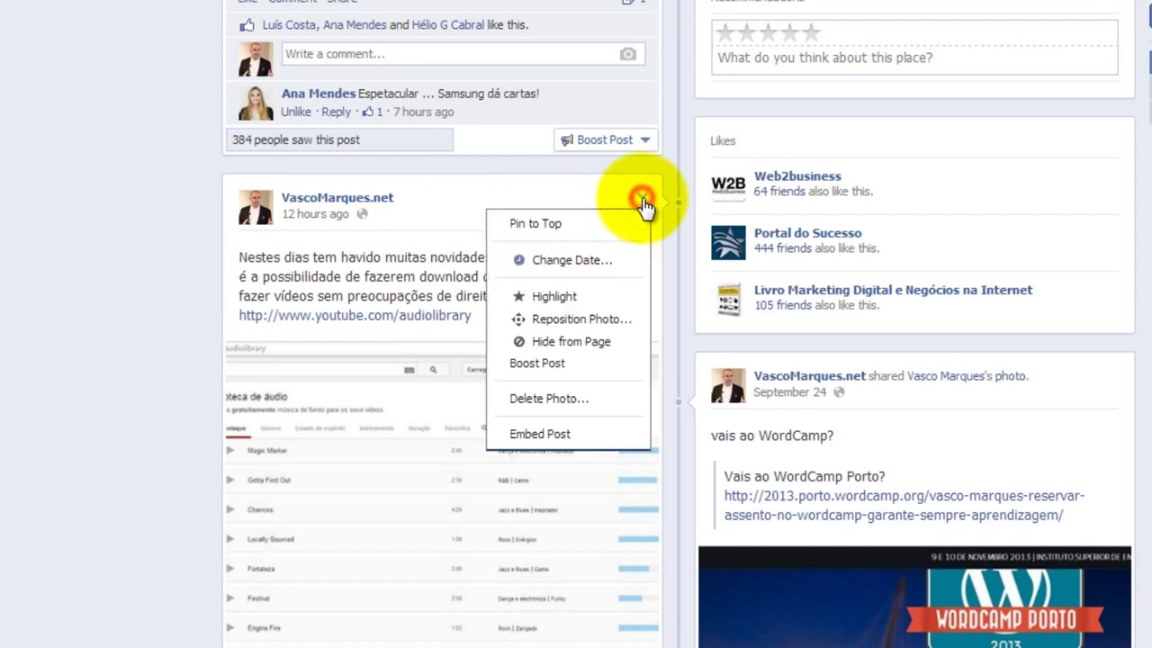
{"action": "left_click", "coordinate": [540, 435]}
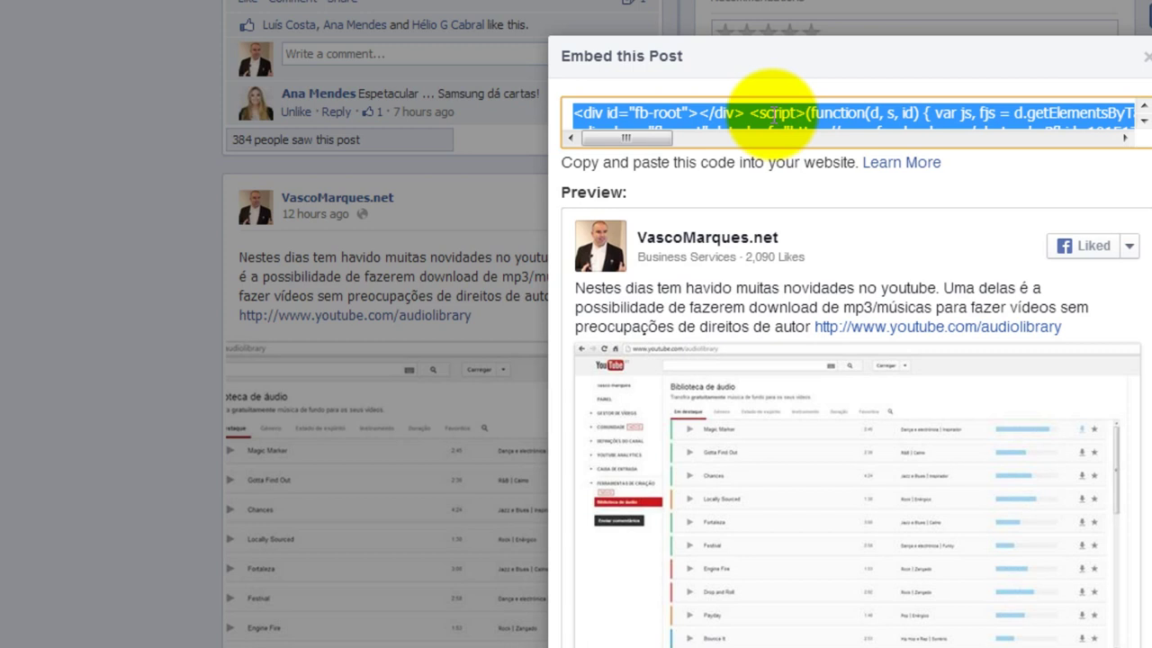
{"action": "left_click", "coordinate": [1146, 59]}
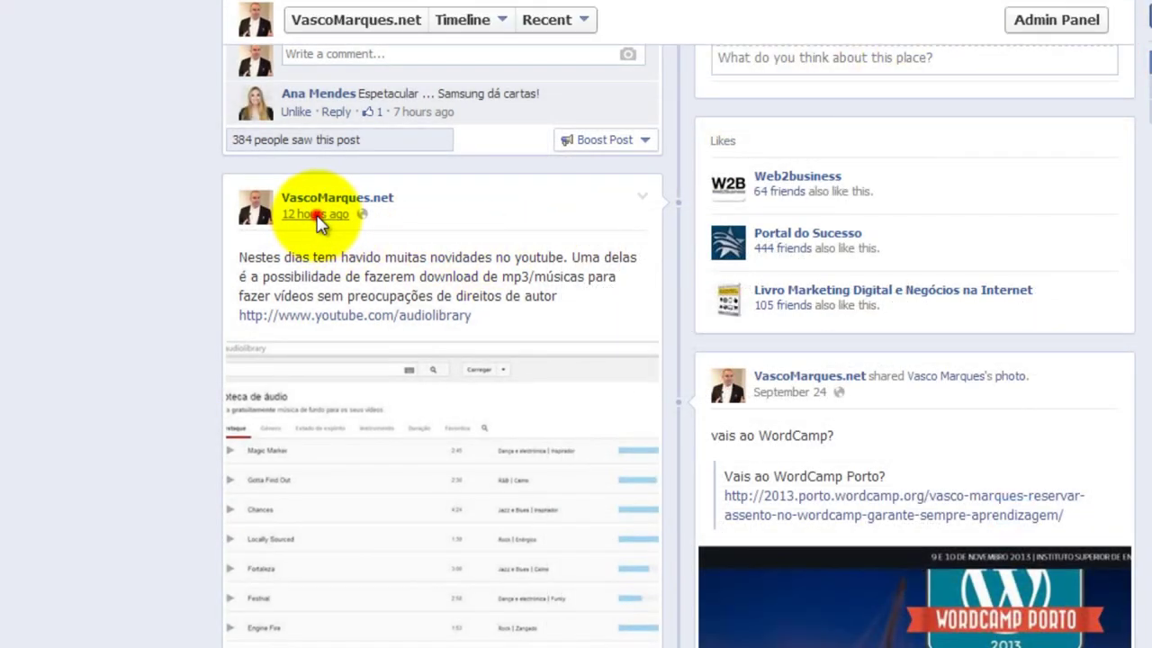
Step: Open the YouTube audio library post on its own page and paste its URL into the WordPress article below the existing shortcode
{"action": "left_click", "coordinate": [319, 218]}
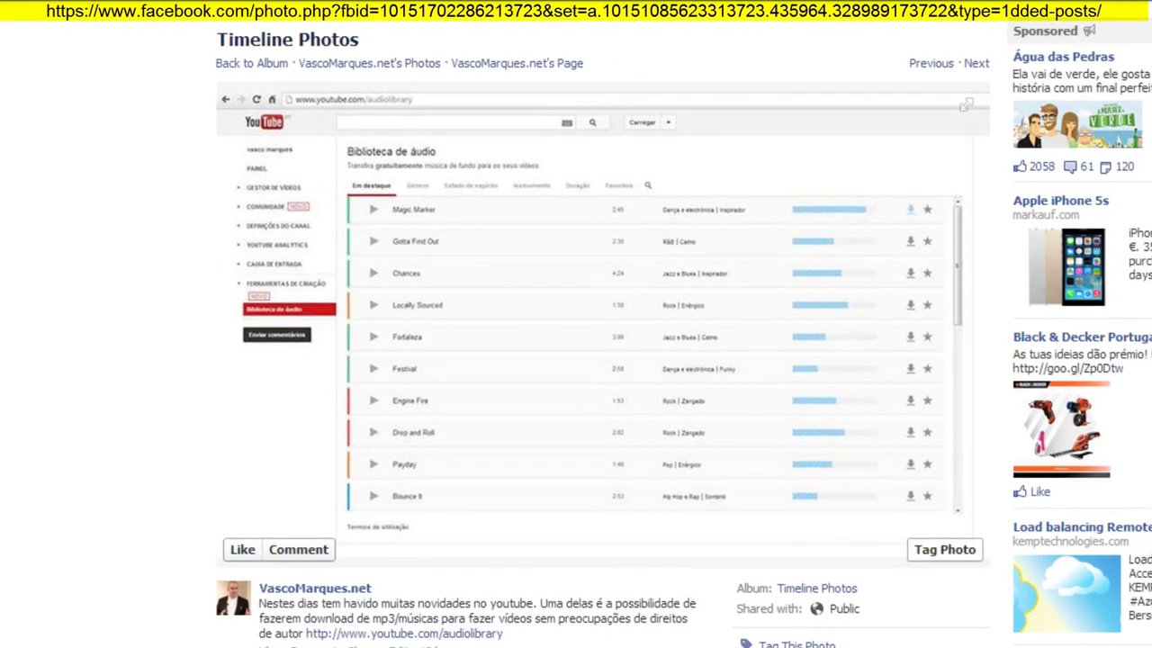
{"action": "right_click", "coordinate": [297, 5]}
{"action": "left_click", "coordinate": [297, 18]}
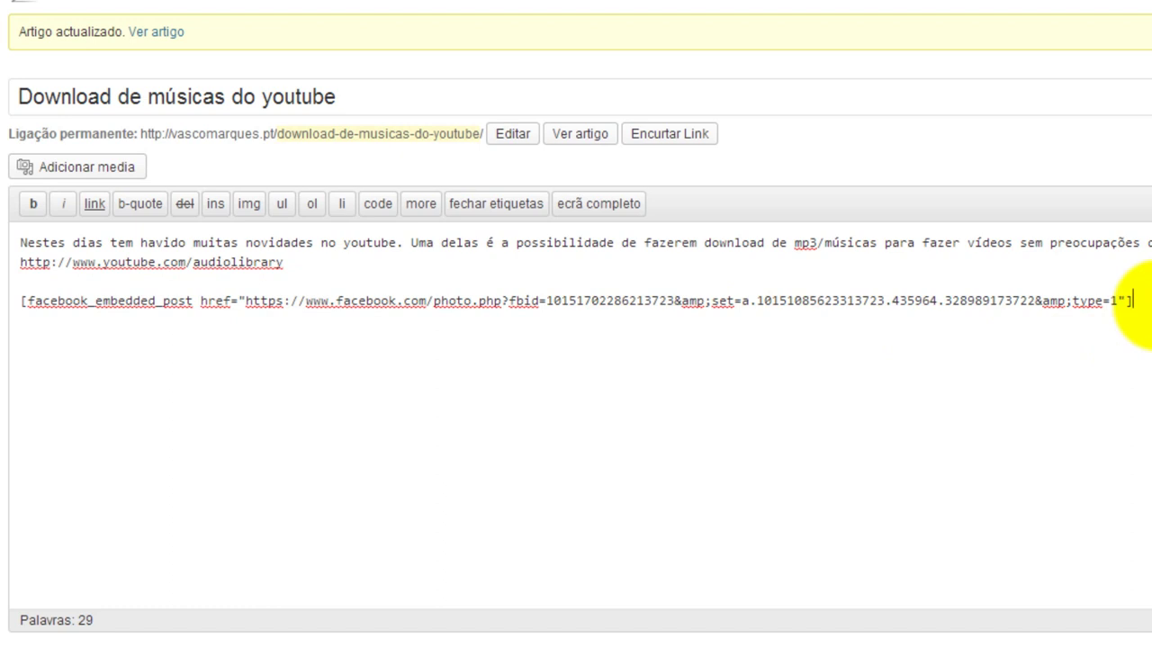
{"action": "key", "text": "ctrl+v"}
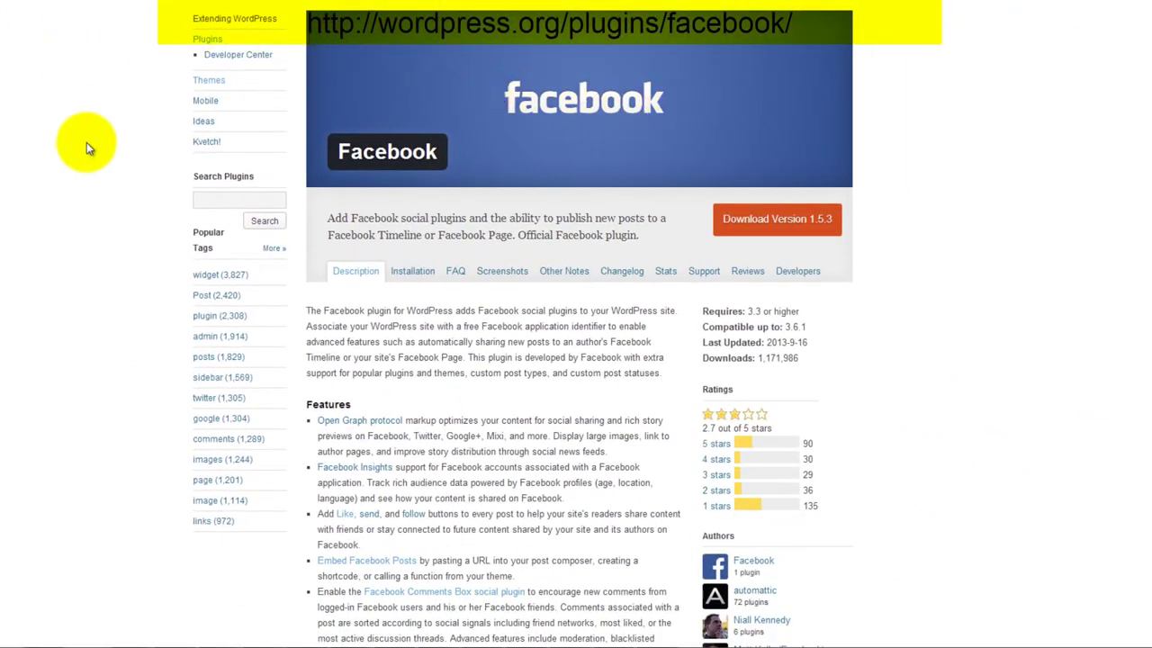
Step: Copy the [facebook_embedded_post href="{$facebook_post_url}"] shortcode from the Facebook plugin's page on wordpress.org
{"action": "scroll", "coordinate": [88, 153], "scroll_direction": "down", "scroll_amount": 6}
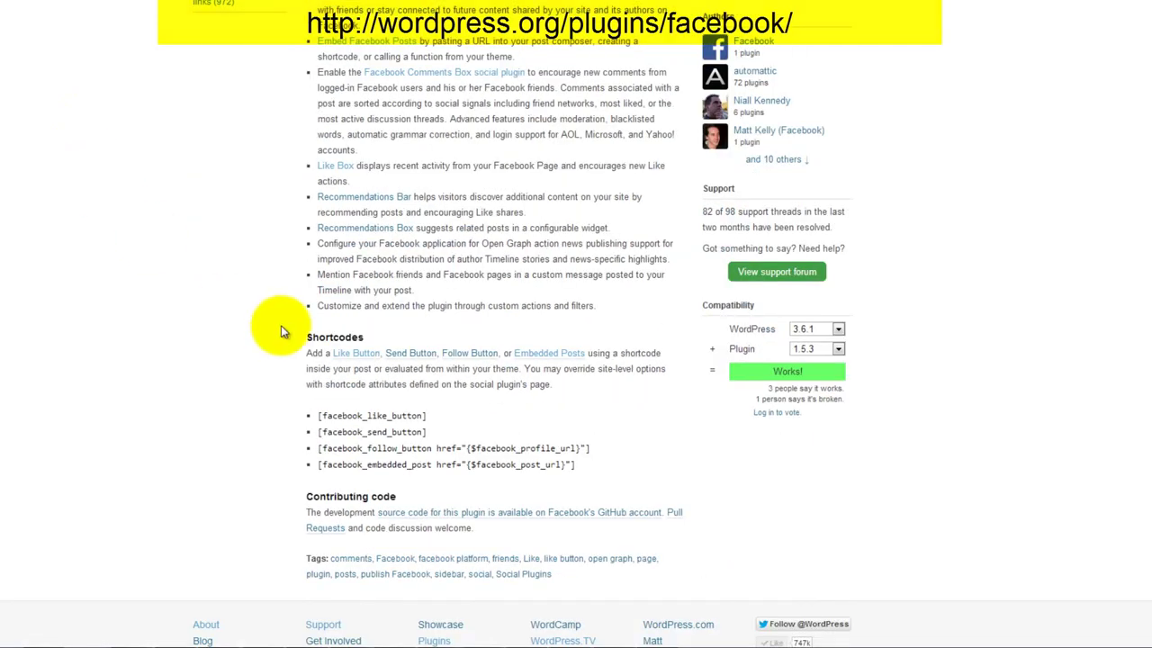
{"action": "left_click_drag", "start_coordinate": [581, 465], "coordinate": [318, 463]}
{"action": "key", "text": "ctrl+c"}
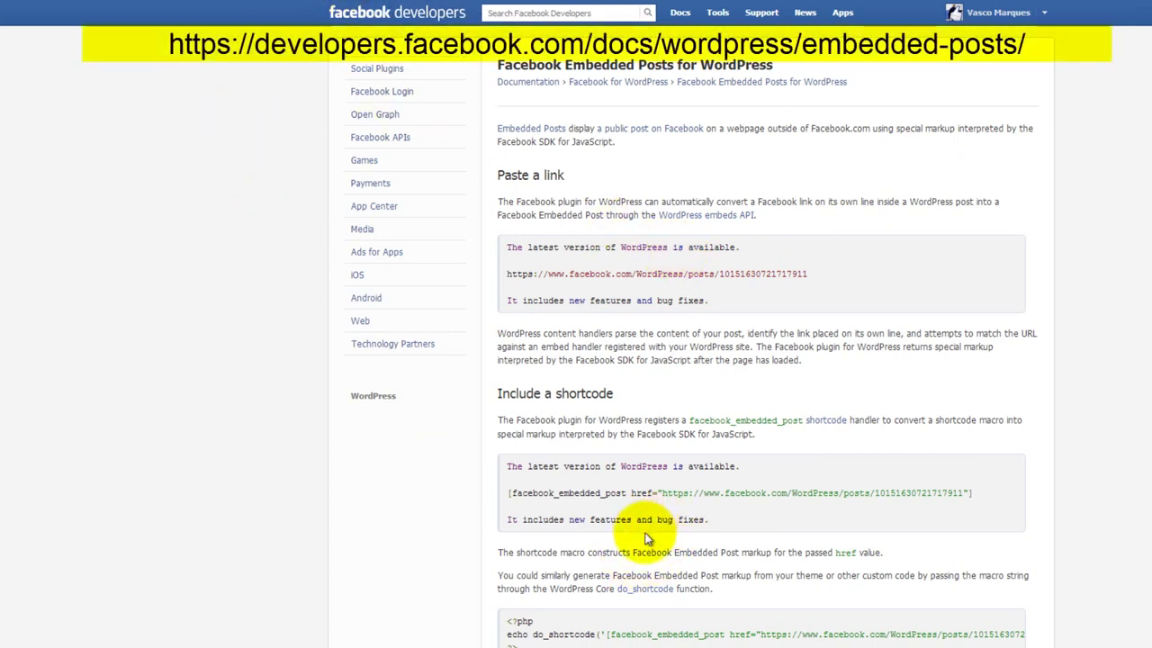
Step: Examine the example facebook_embedded_post shortcode in the Facebook Embedded Posts for WordPress documentation, selecting only its line
{"action": "triple_click", "coordinate": [594, 490]}
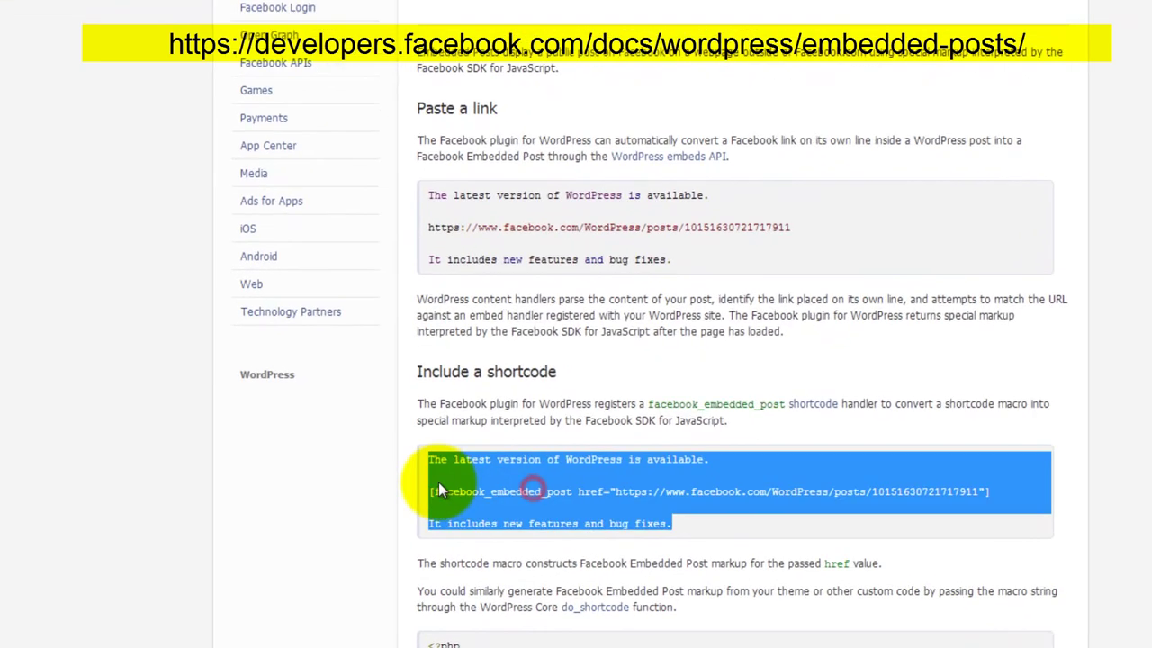
{"action": "left_click", "coordinate": [439, 490]}
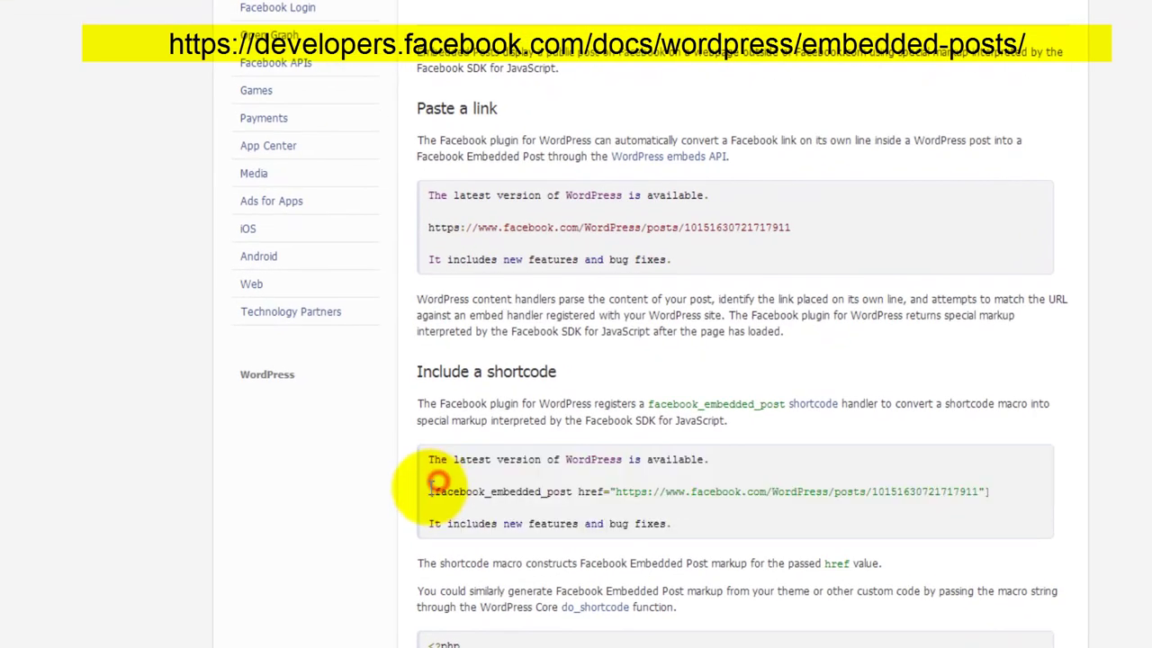
{"action": "left_click_drag", "start_coordinate": [430, 492], "coordinate": [1003, 489]}
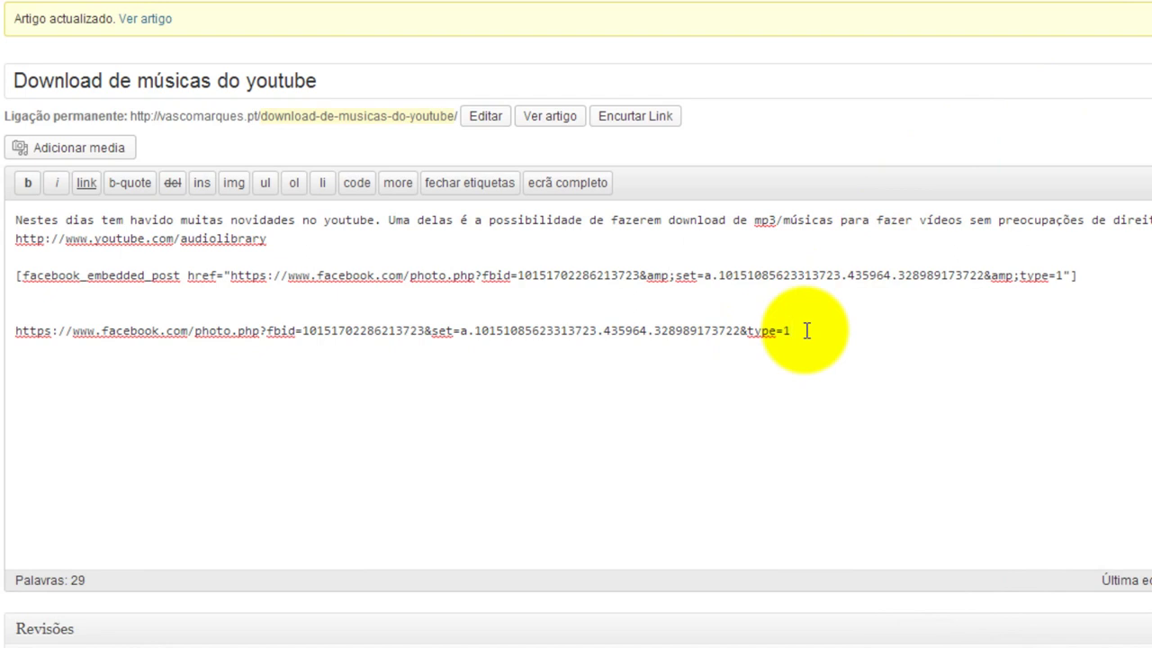
Step: Paste the embedded post shortcode below the URL in the article and replace its {$facebook_post_url} placeholder with that URL
{"action": "key", "text": "ctrl+v"}
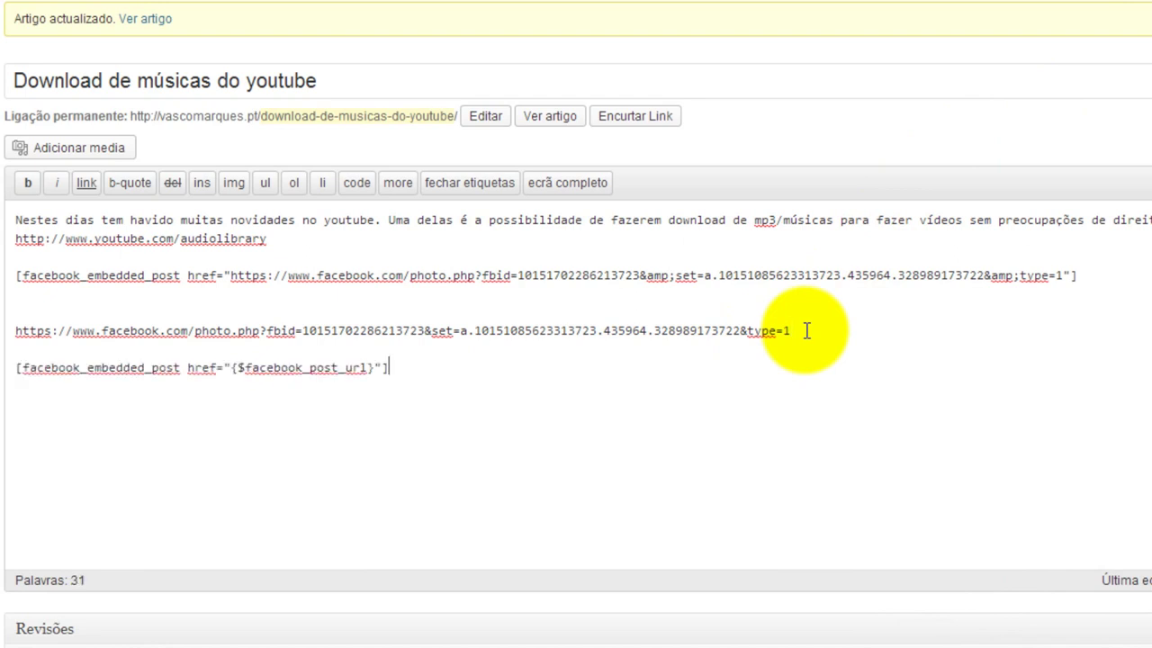
{"action": "left_click_drag", "start_coordinate": [809, 334], "coordinate": [6, 332]}
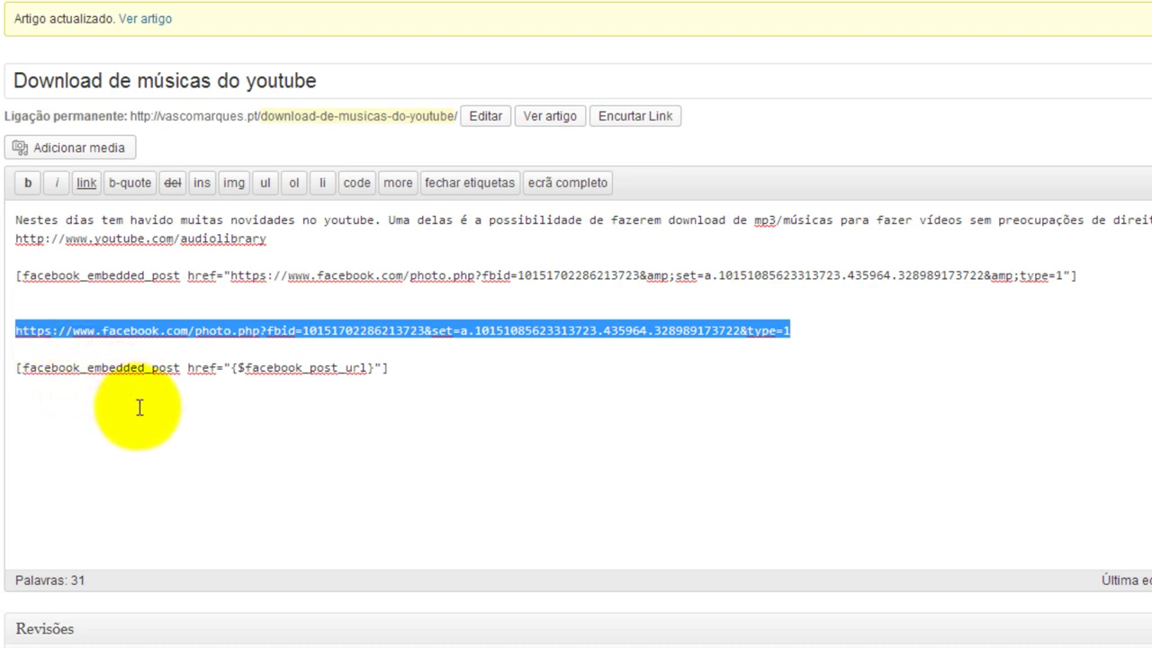
{"action": "key", "text": "ctrl+x"}
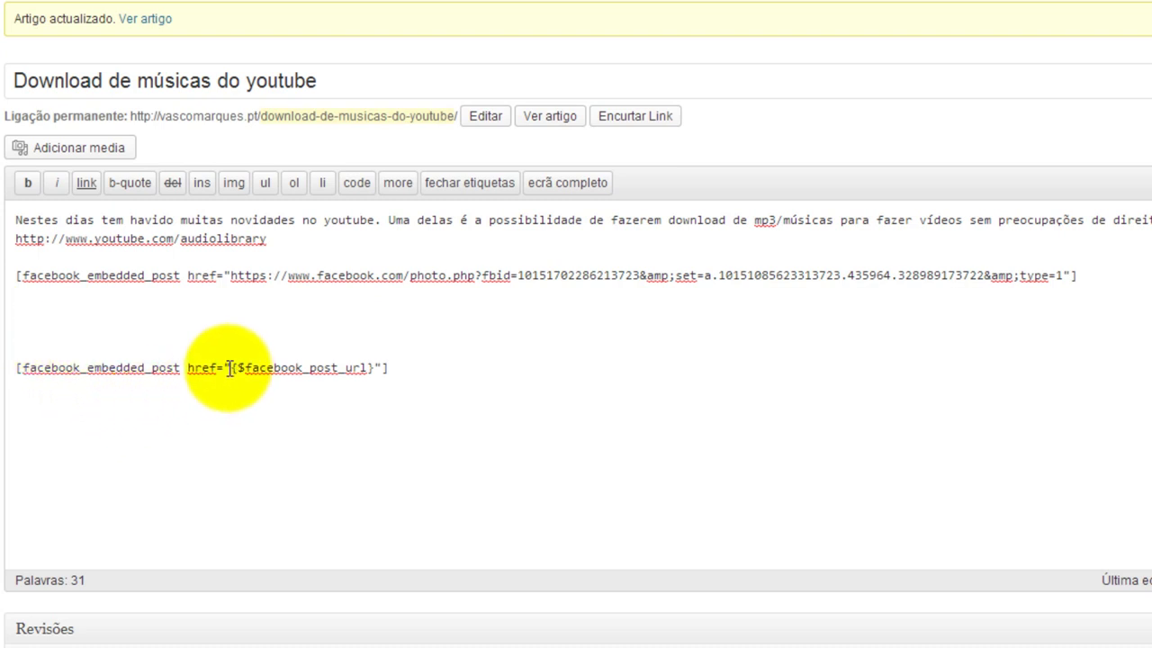
{"action": "left_click_drag", "start_coordinate": [231, 367], "coordinate": [375, 369]}
{"action": "key", "text": "ctrl+v"}
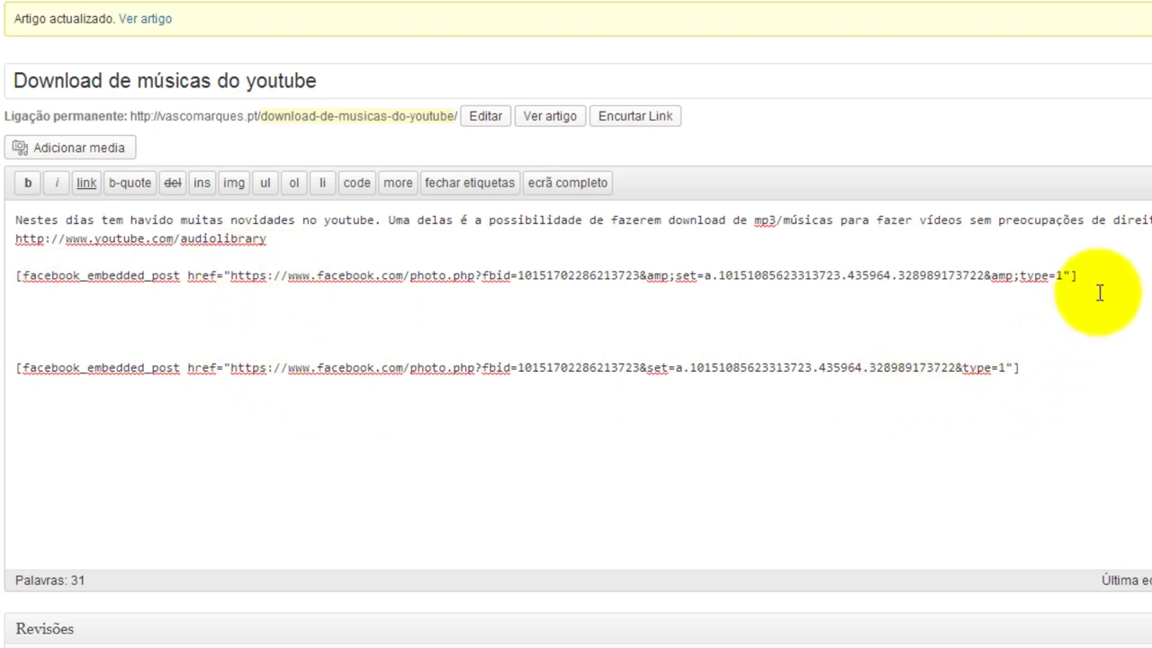
Step: Delete the older embedded post shortcode and the blank lines above the new one, and update the article
{"action": "left_click_drag", "start_coordinate": [1093, 275], "coordinate": [13, 270]}
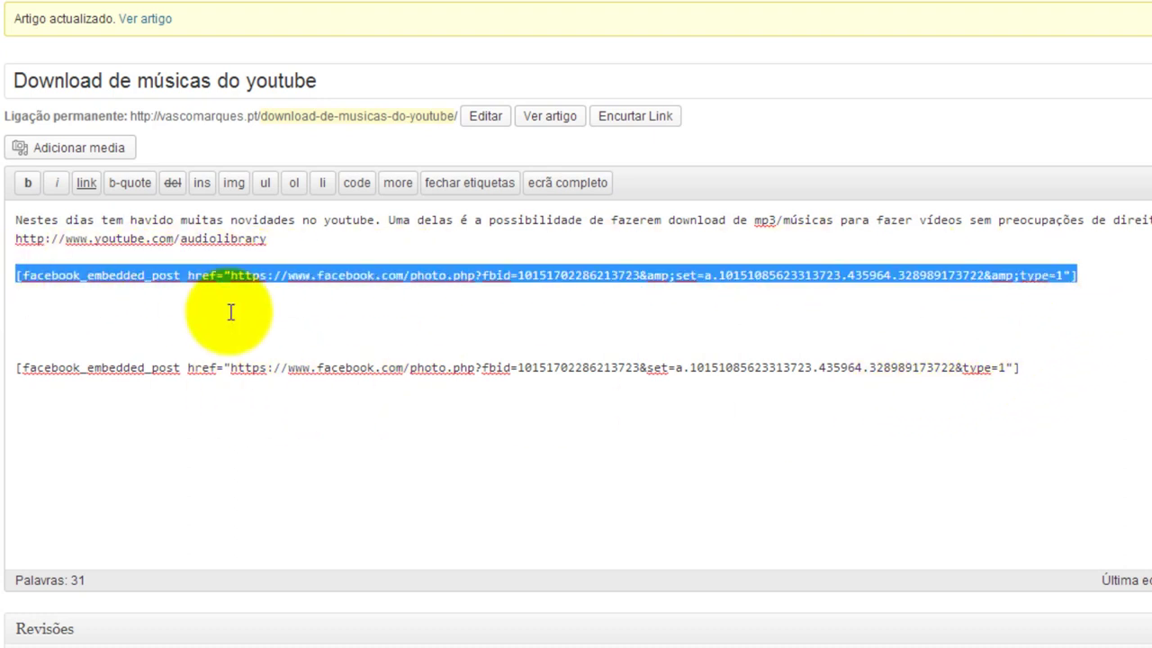
{"action": "key", "text": "Delete"}
{"action": "key", "text": "Delete"}
{"action": "key", "text": "Delete"}
{"action": "key", "text": "Delete"}
{"action": "key", "text": "Delete"}
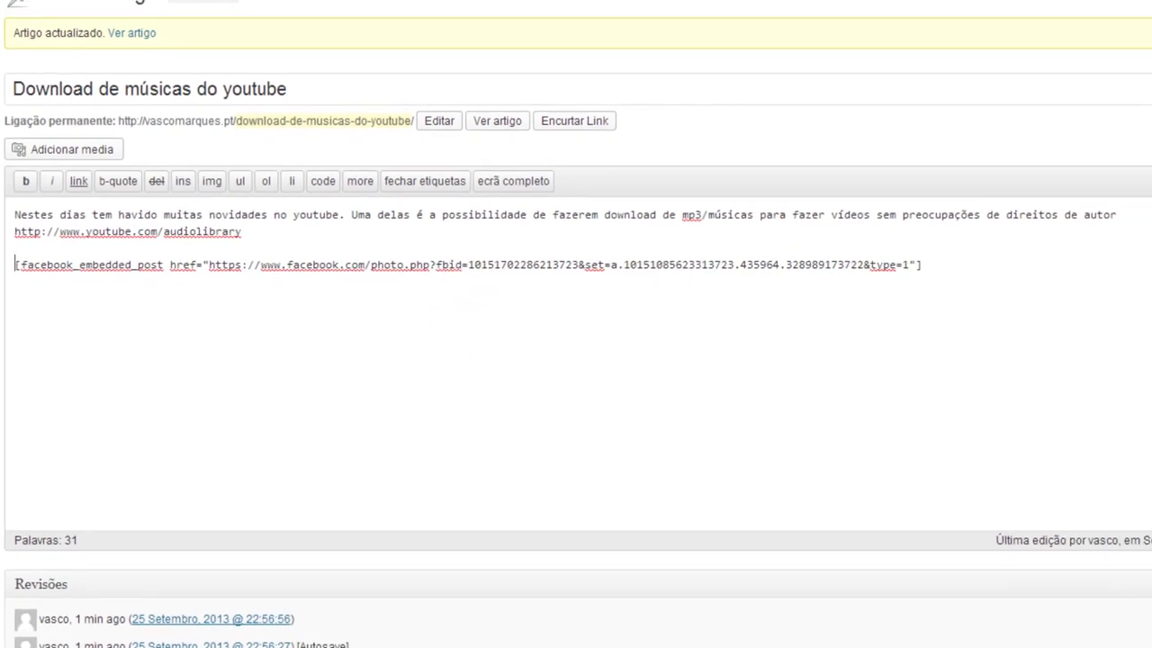
{"action": "left_click", "coordinate": [1107, 261]}
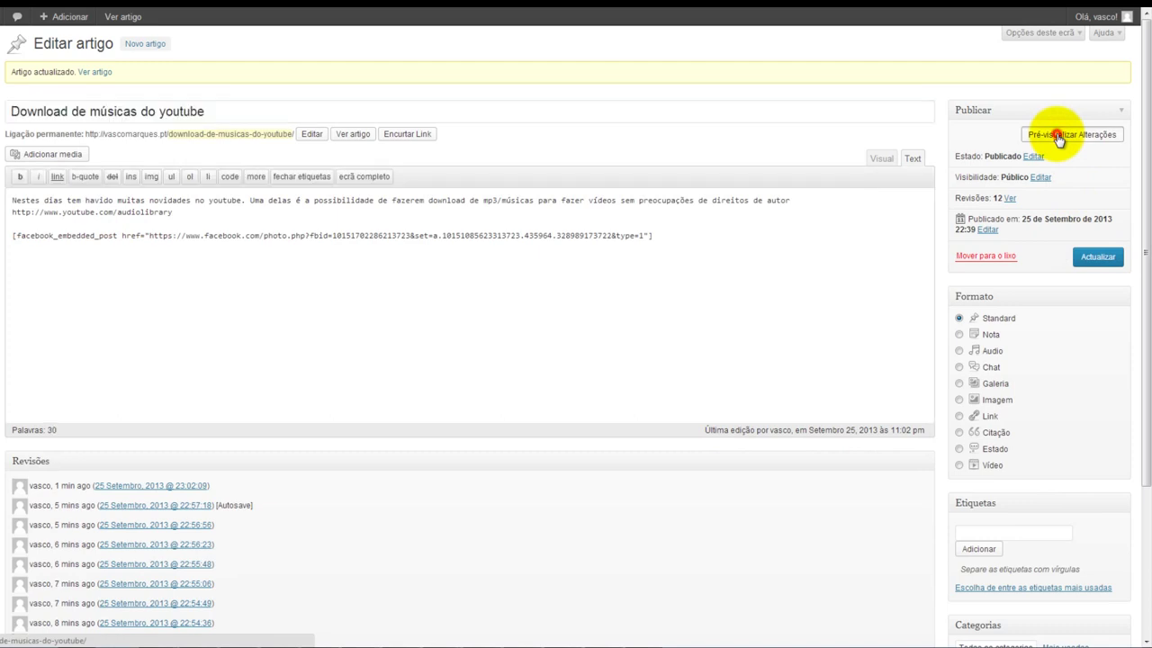
Step: View the published article and examine the embedded Facebook post, opening and closing its embed options beside the like control
{"action": "left_click", "coordinate": [94, 71]}
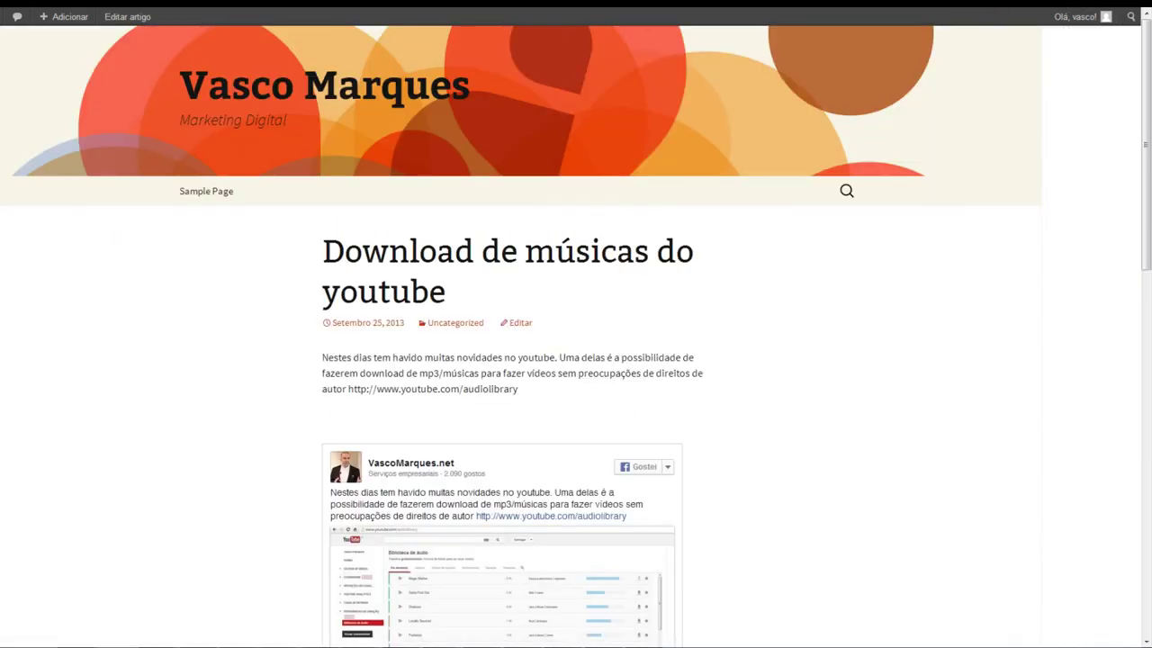
{"action": "scroll", "coordinate": [832, 298], "scroll_direction": "down", "scroll_amount": 3}
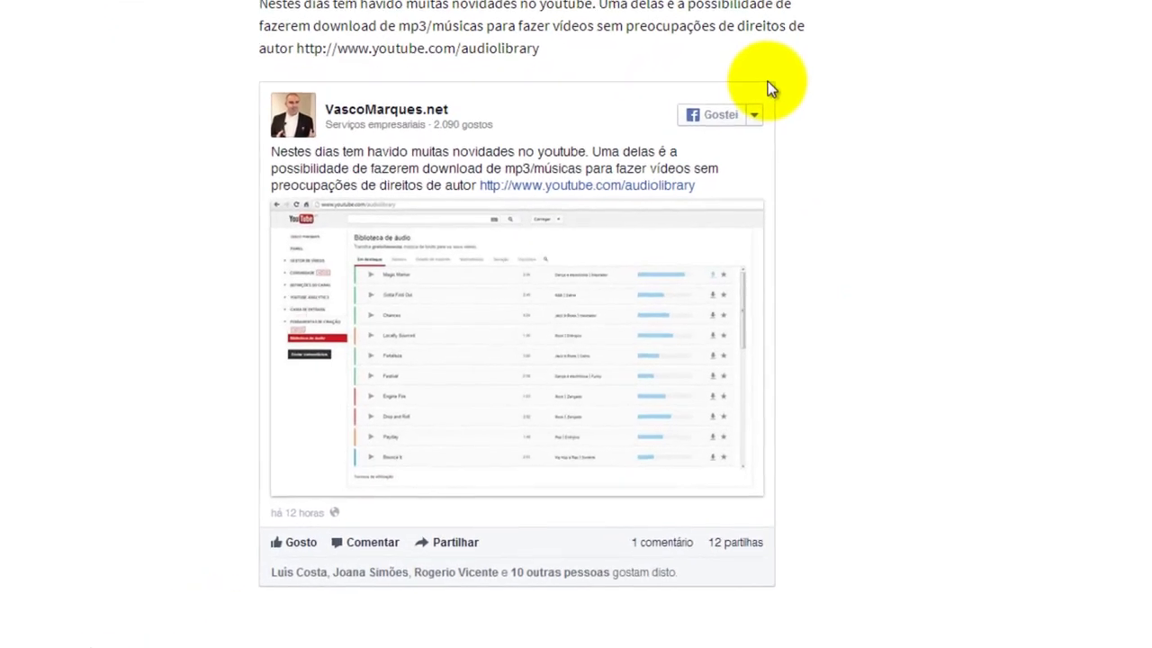
{"action": "left_click", "coordinate": [754, 114]}
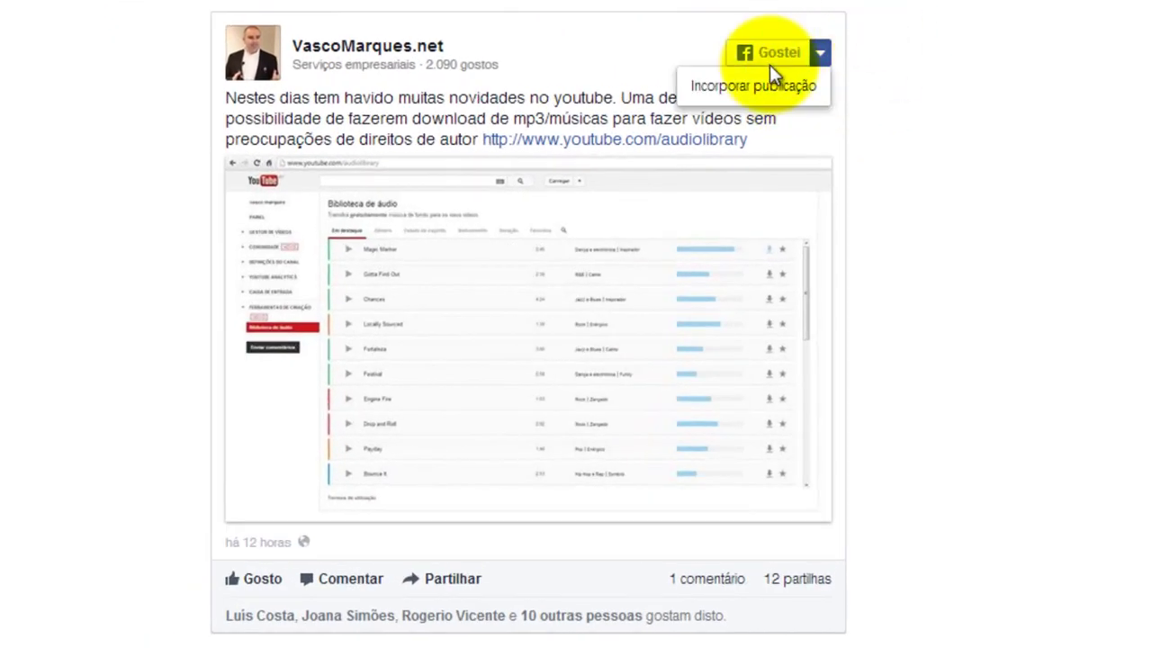
{"action": "double_click", "coordinate": [827, 56]}
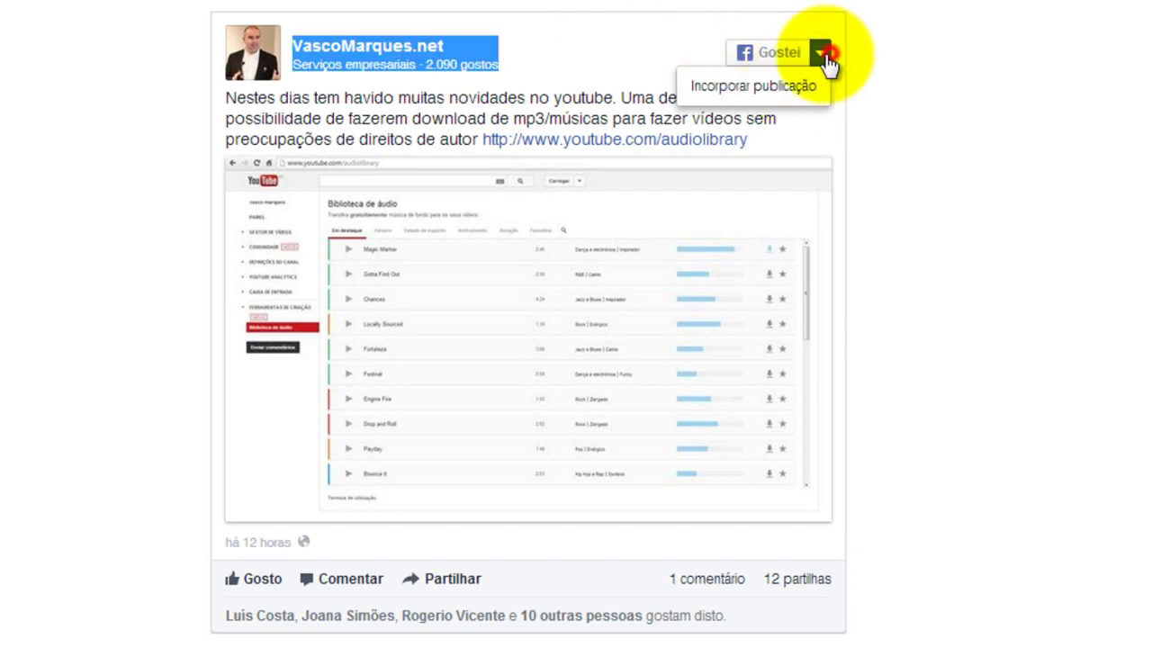
{"action": "left_click", "coordinate": [826, 56]}
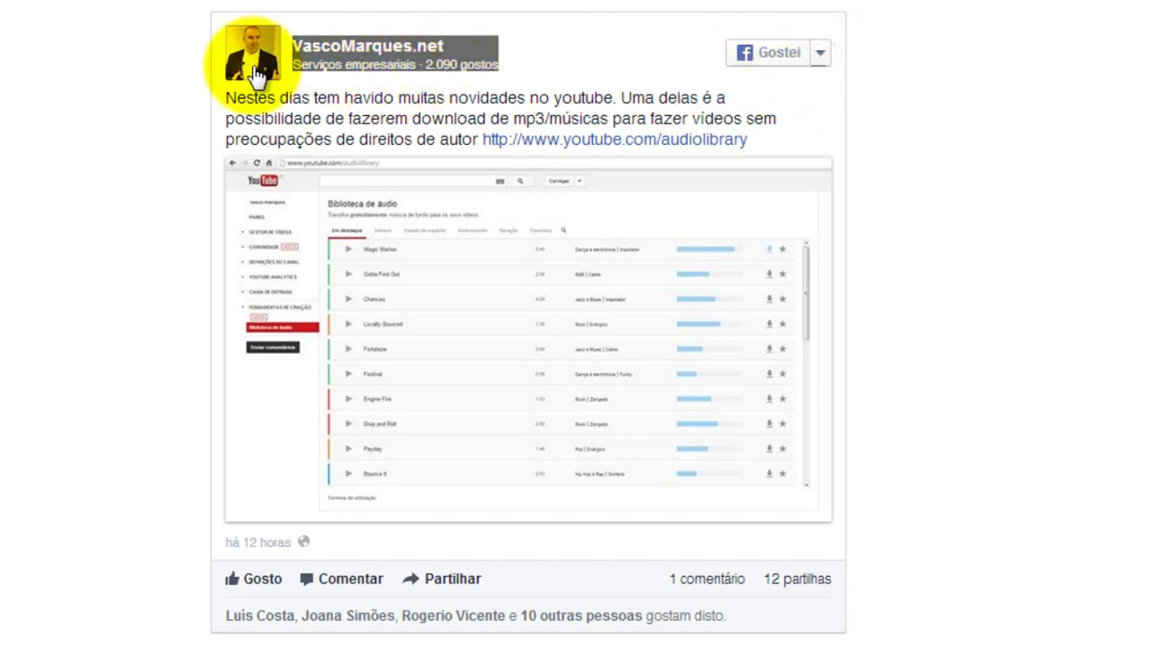